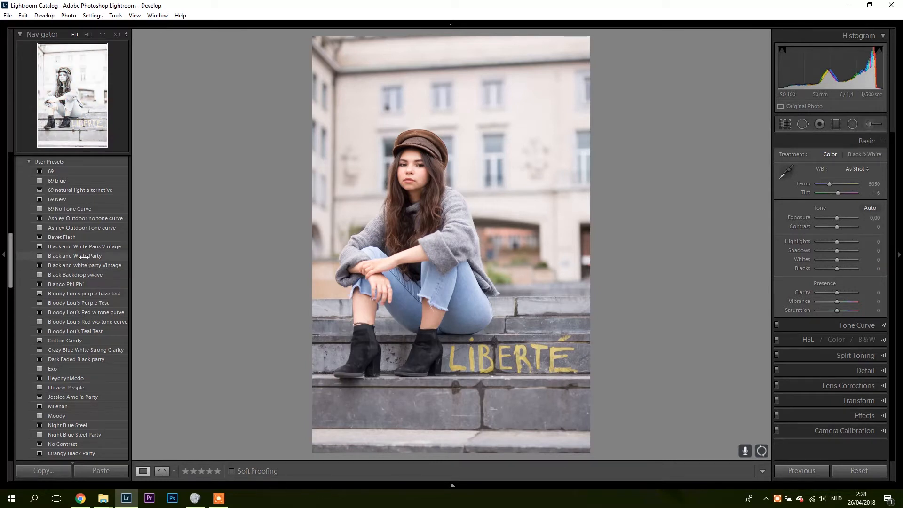
Apply the Black and White Paris Vintage preset to the photo of the woman sitting on the steps.
click(82, 247)
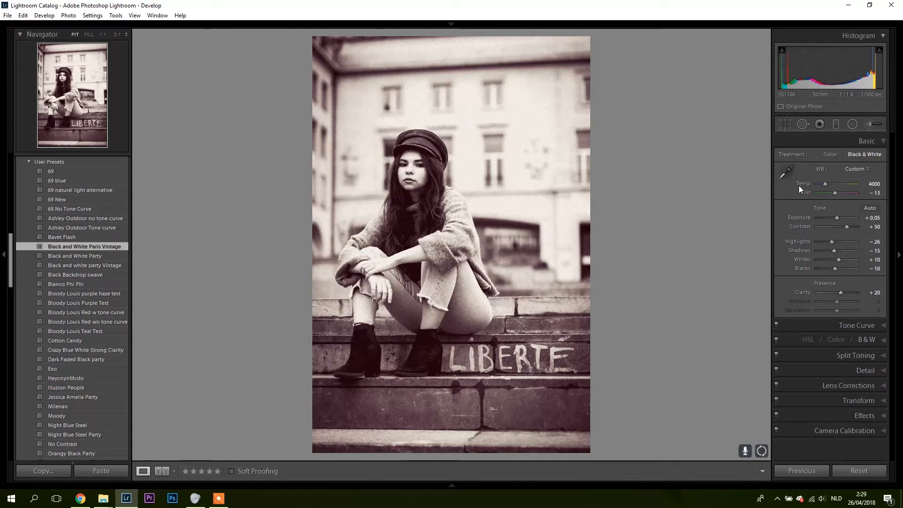
Try a Temp of 8243 and a Tint of +82 on the black-and-white photo, undoing each change.
click(840, 184)
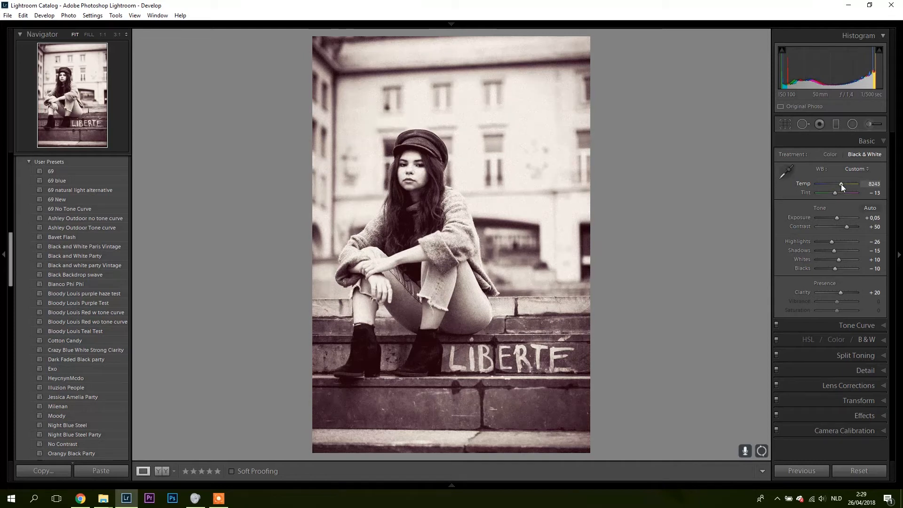
key(ctrl+z)
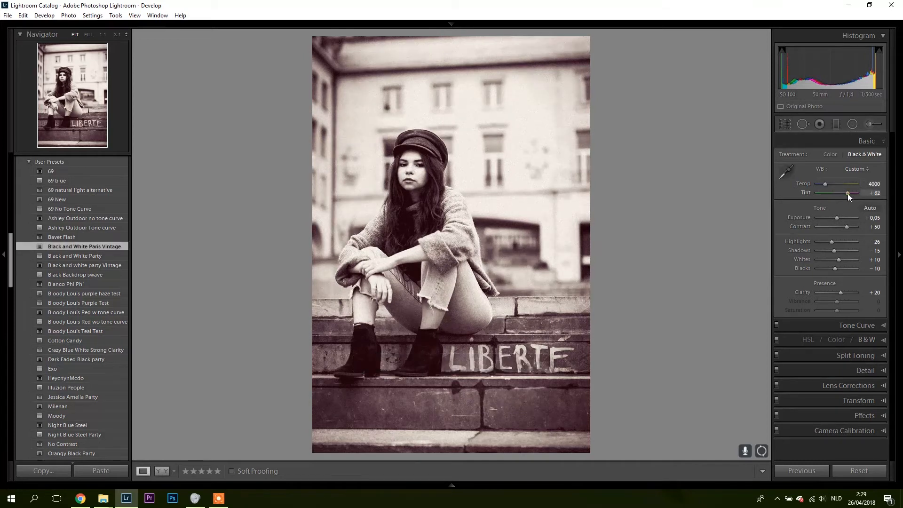
click(848, 194)
key(ctrl+z)
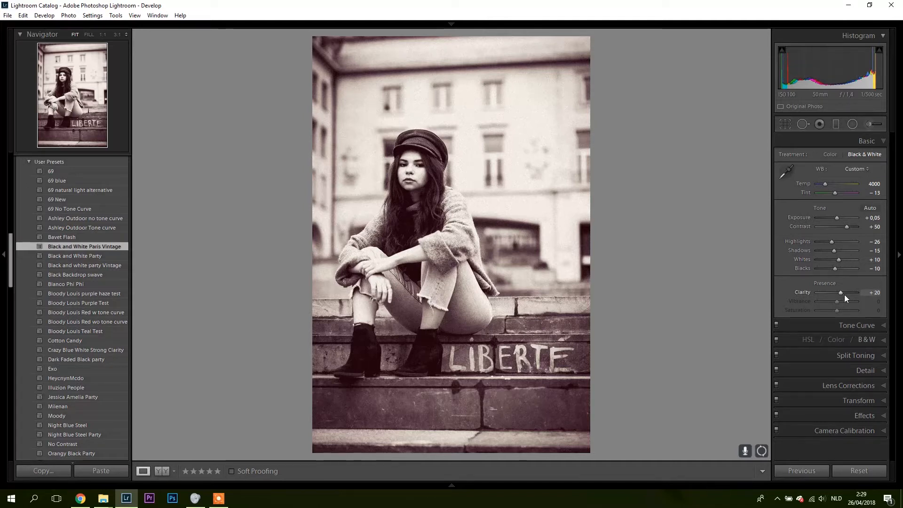
Compare the photo with the preset's tone curve adjustments switched off and on.
click(883, 326)
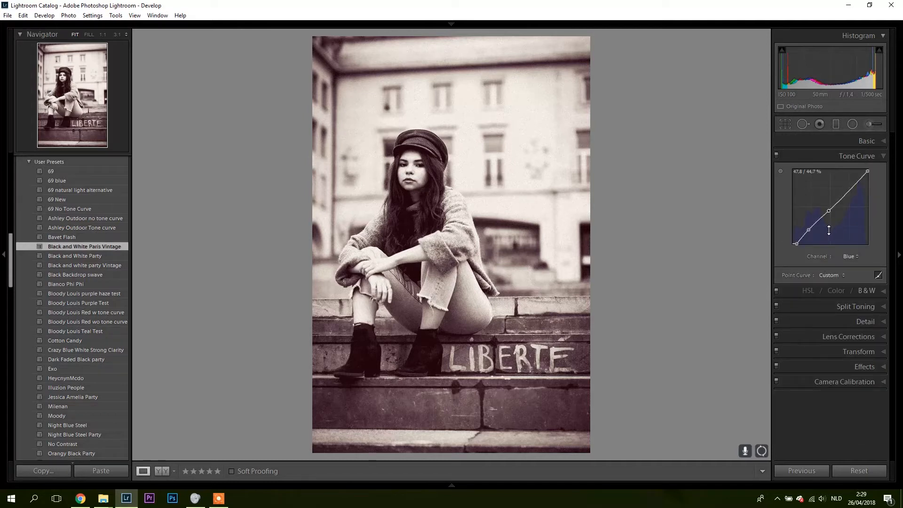
click(777, 155)
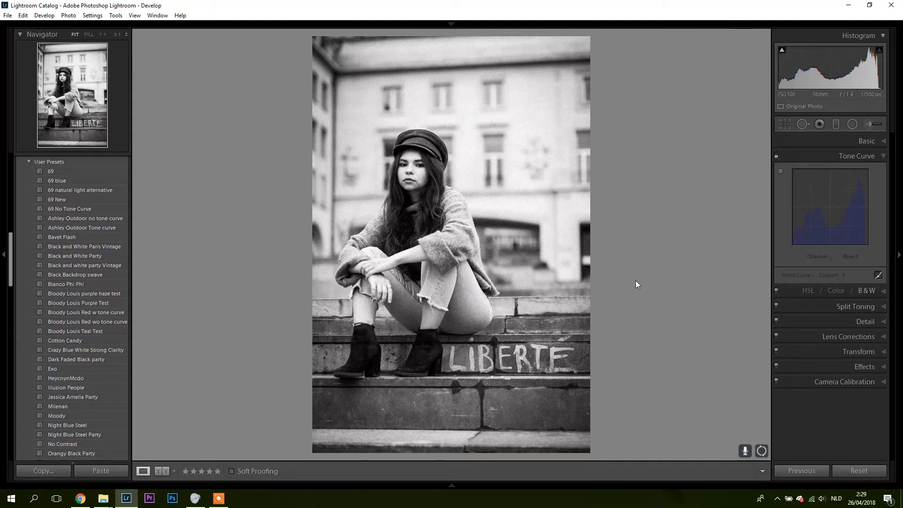
click(776, 156)
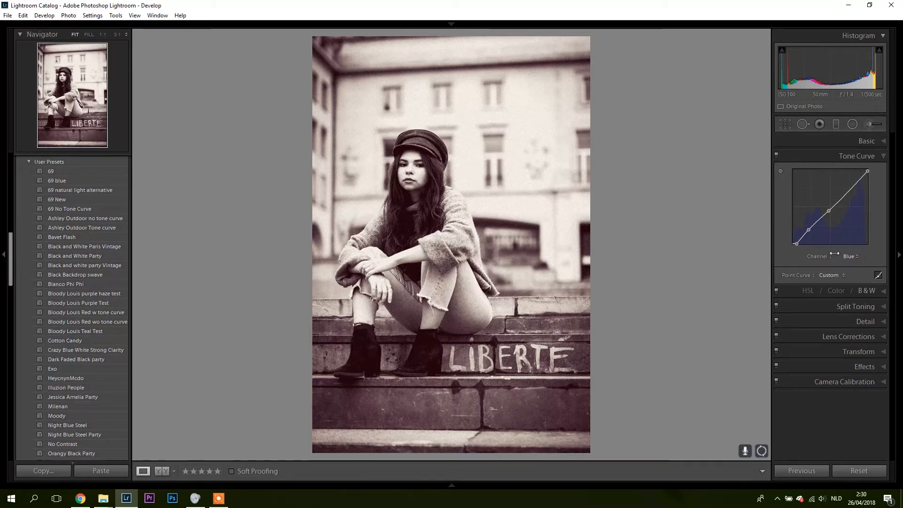
Try raising the highlight and shadow parts of the Red channel tone curve, undoing each change.
click(850, 257)
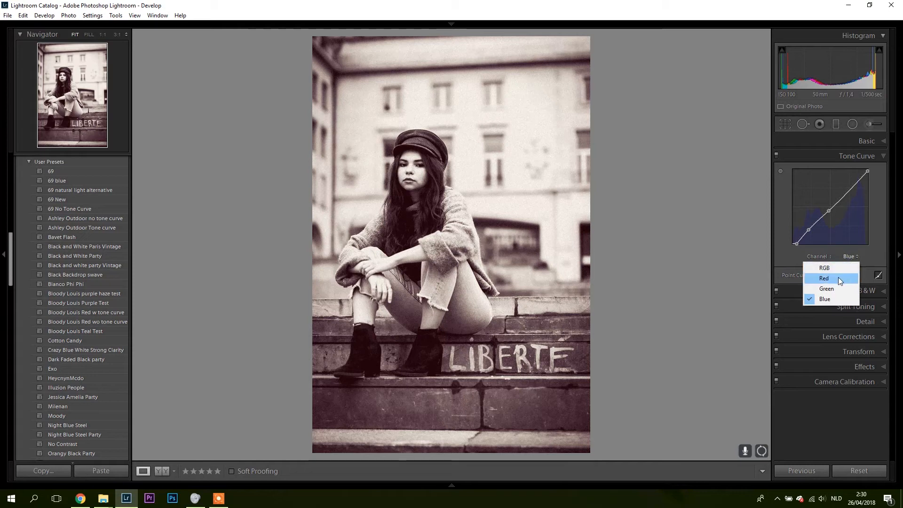
click(838, 278)
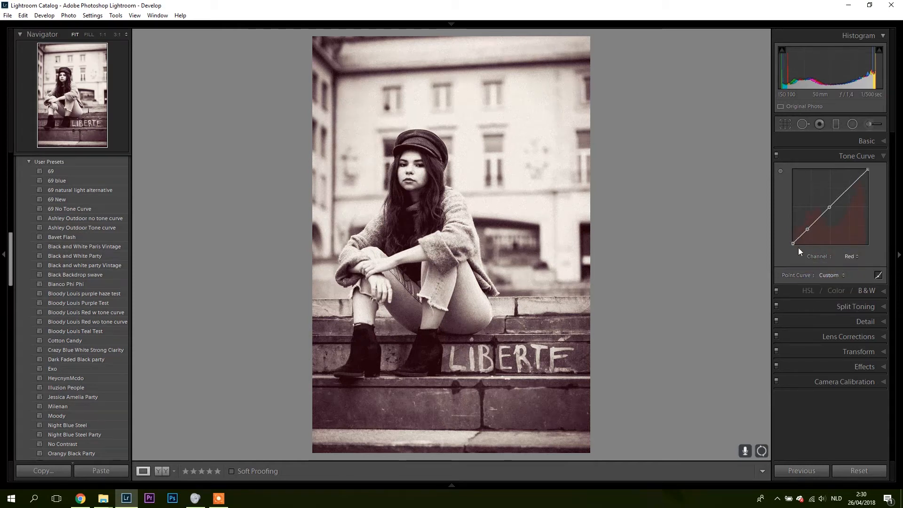
click(807, 230)
click(849, 187)
drag(848, 186, 845, 180)
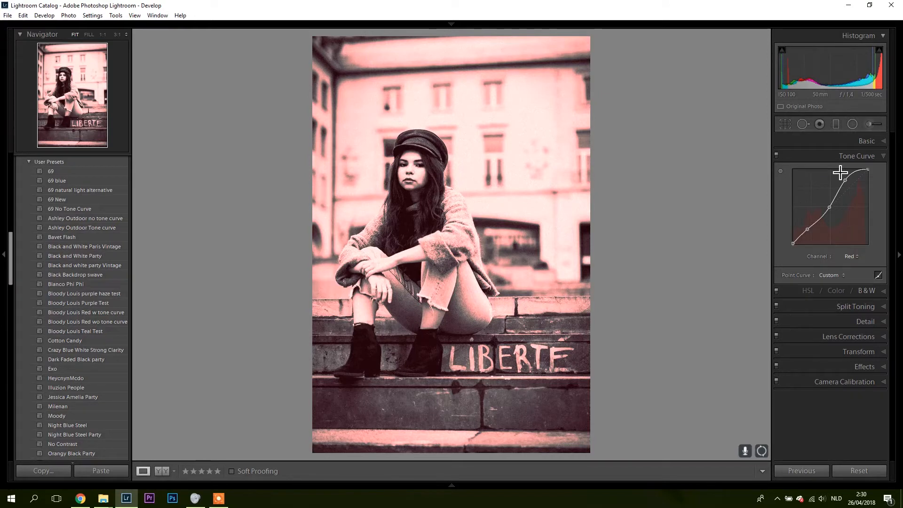
key(ctrl+z)
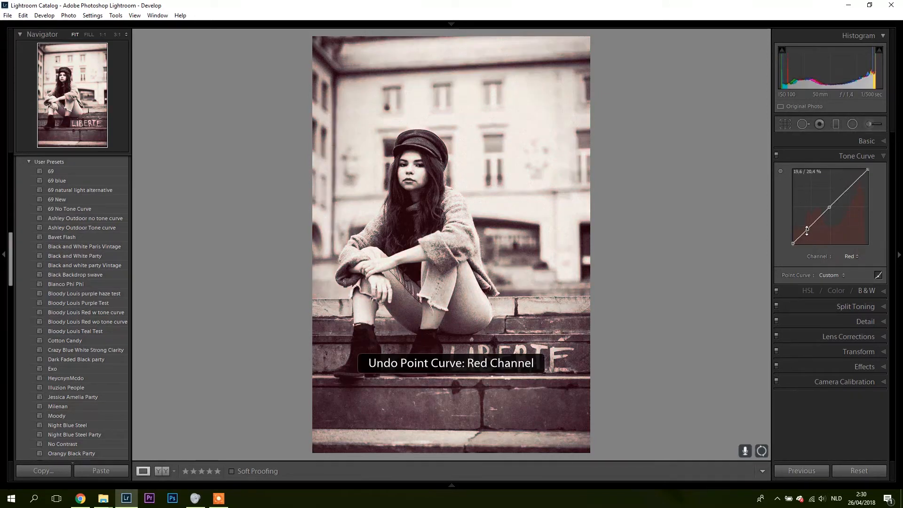
mouse_move(807, 229)
mouse_down()
mouse_move(815, 237)
mouse_move(806, 227)
mouse_up()
key(ctrl+z)
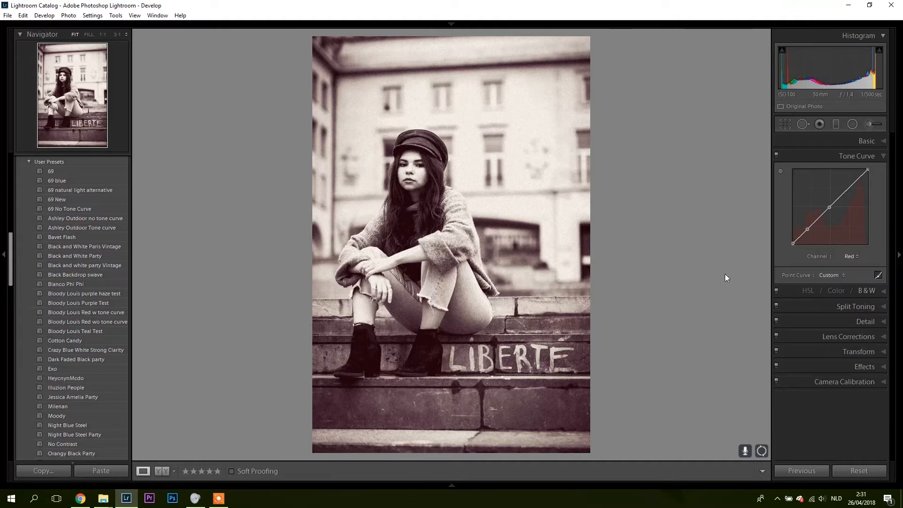
Check the photo once more without and with its tone curve, and examine the Black & White Mix values.
click(776, 156)
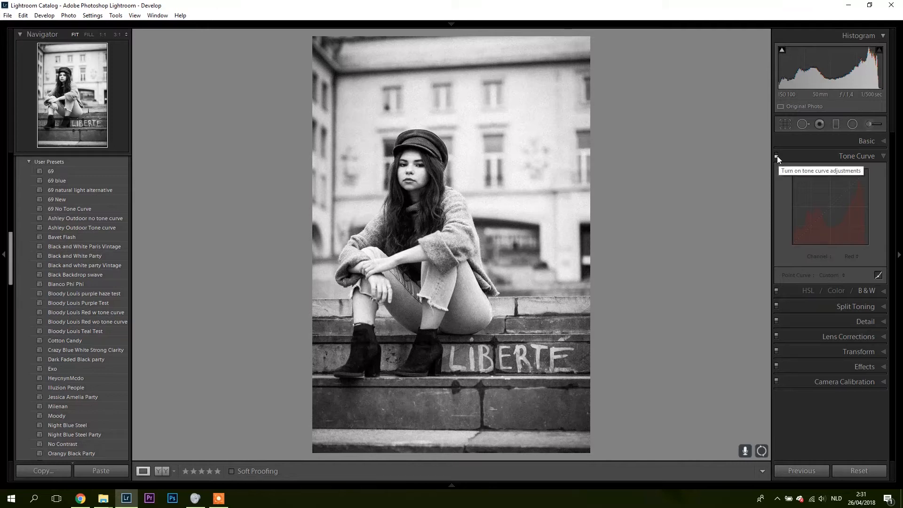
click(777, 156)
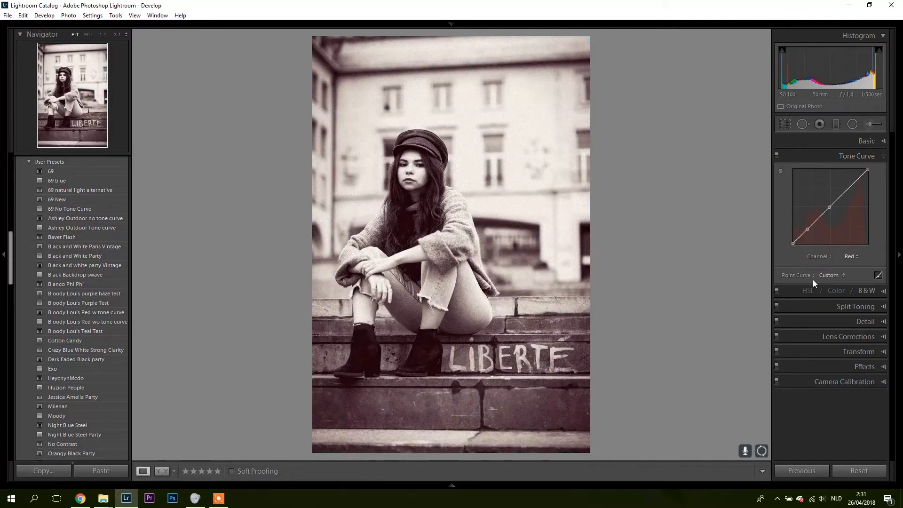
click(882, 292)
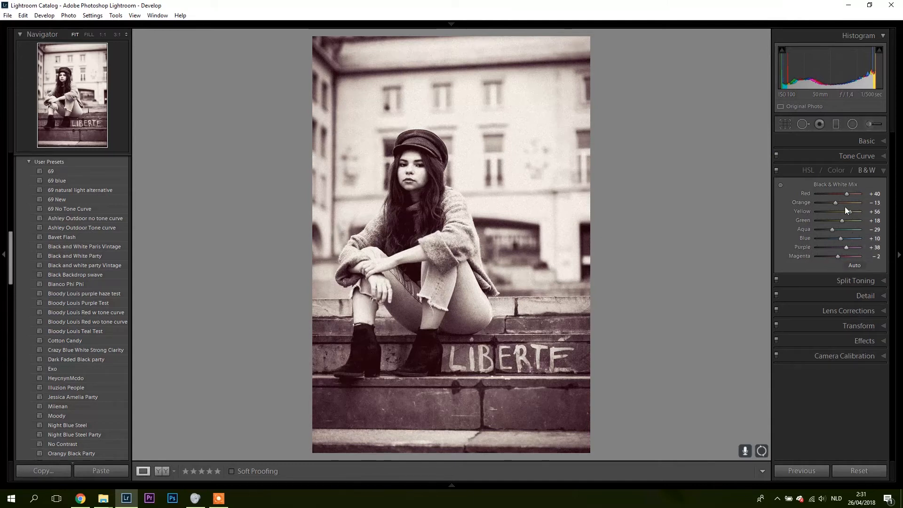
Examine the Split Toning values and compare the photo with split toning switched off and on.
click(879, 281)
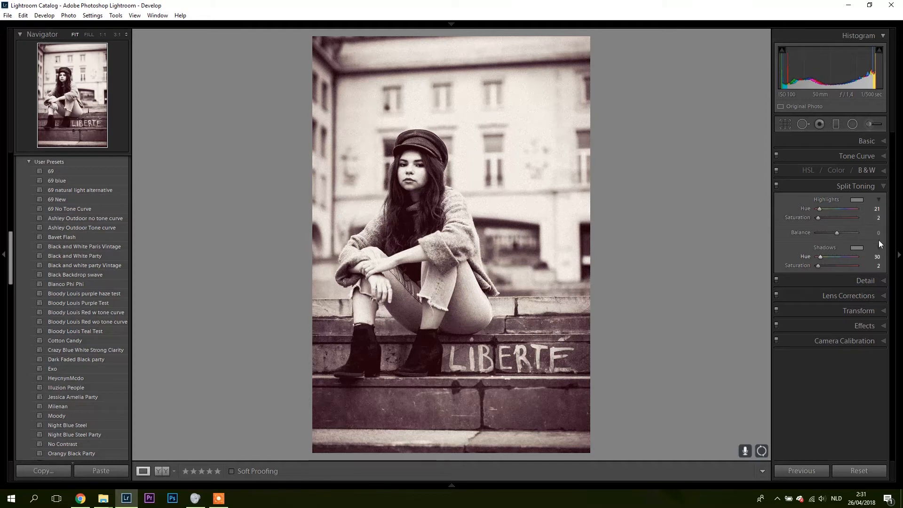
click(776, 186)
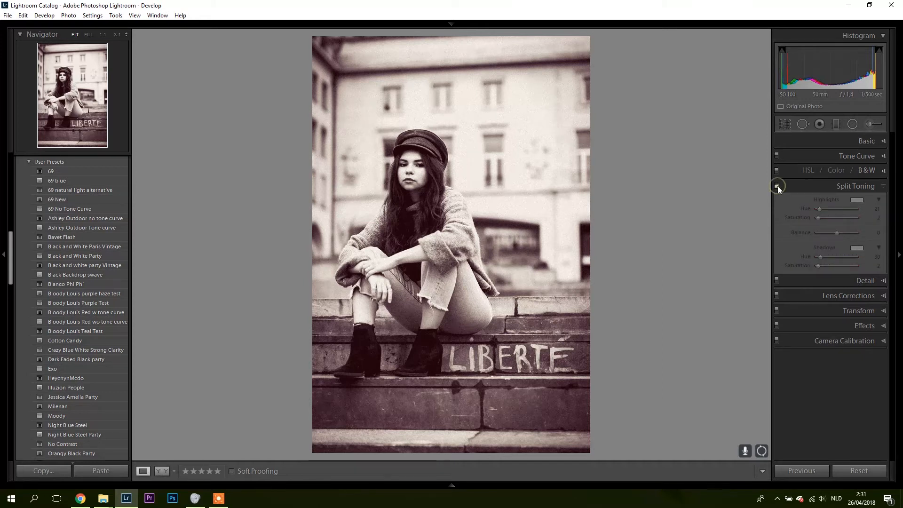
click(777, 186)
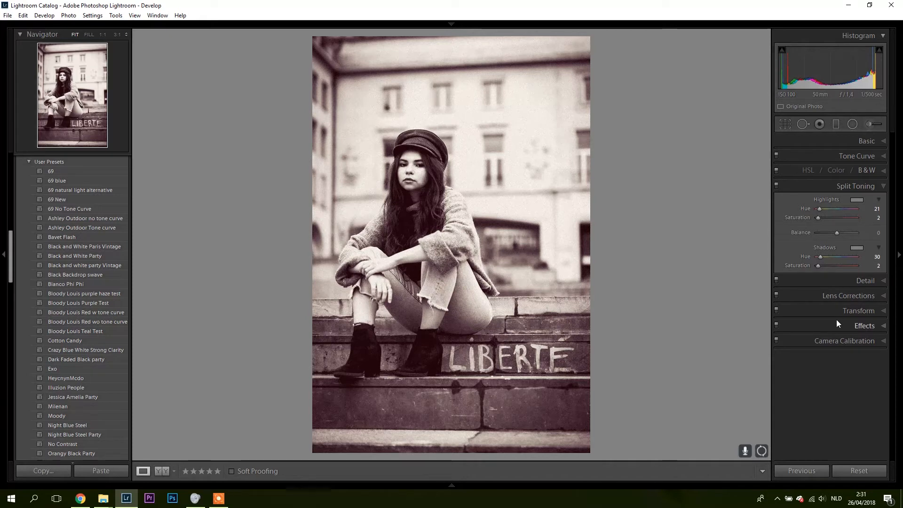
Examine the sharpening settings and compare the photo with the vignette, grain and dehaze effects switched off and on.
click(879, 284)
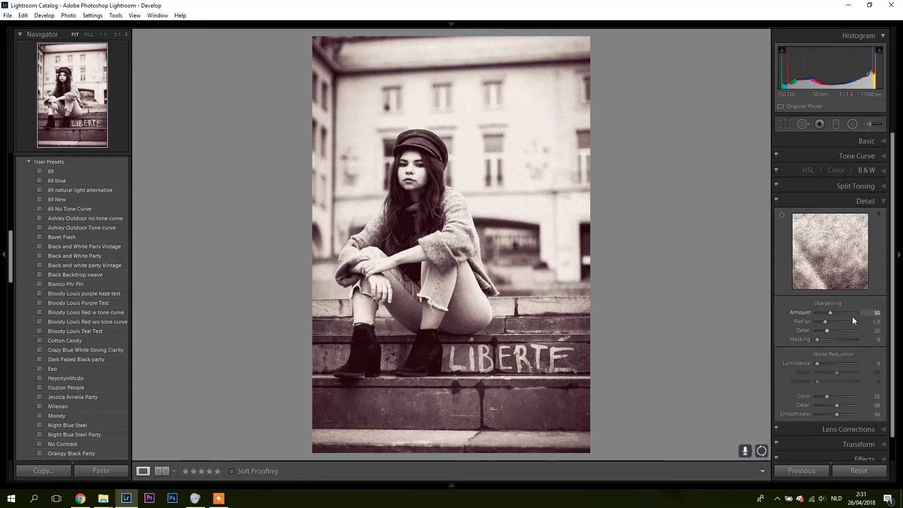
drag(892, 336, 893, 386)
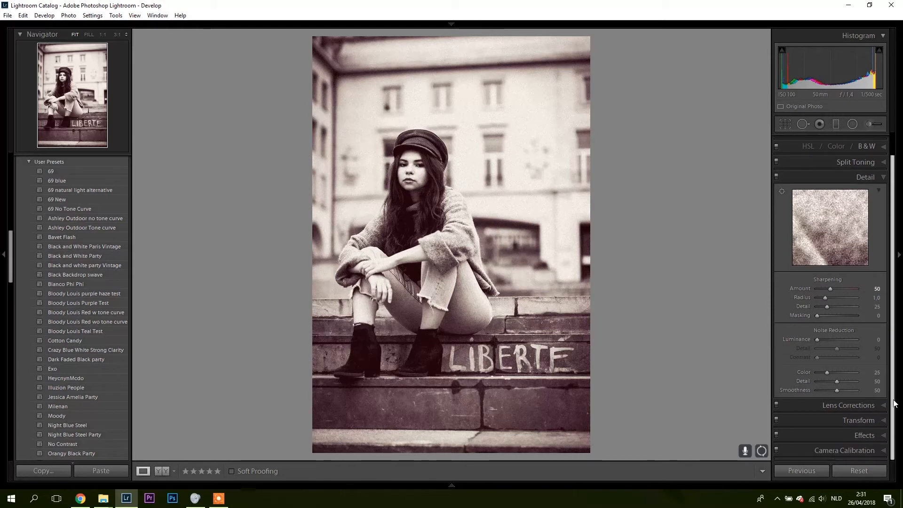
click(884, 436)
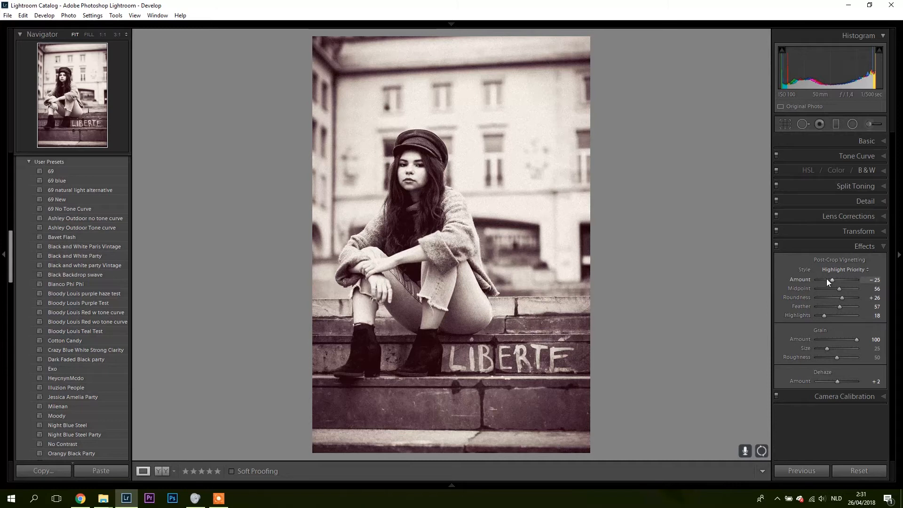
click(777, 246)
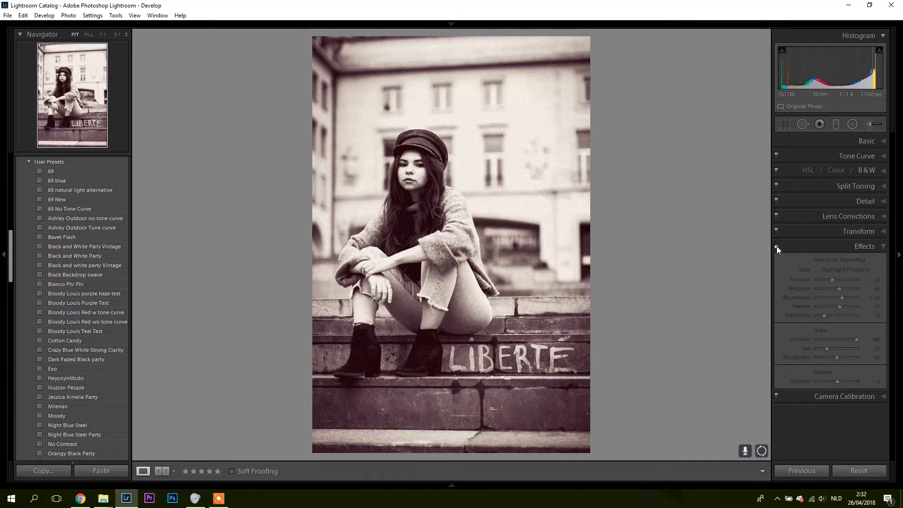
click(777, 247)
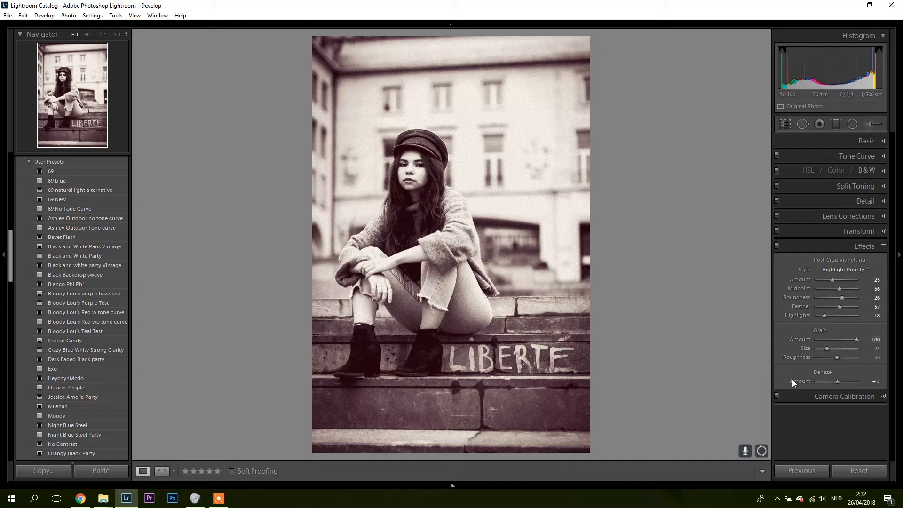
Examine the Camera Calibration values and compare the photo with the calibration switched off and on.
click(886, 399)
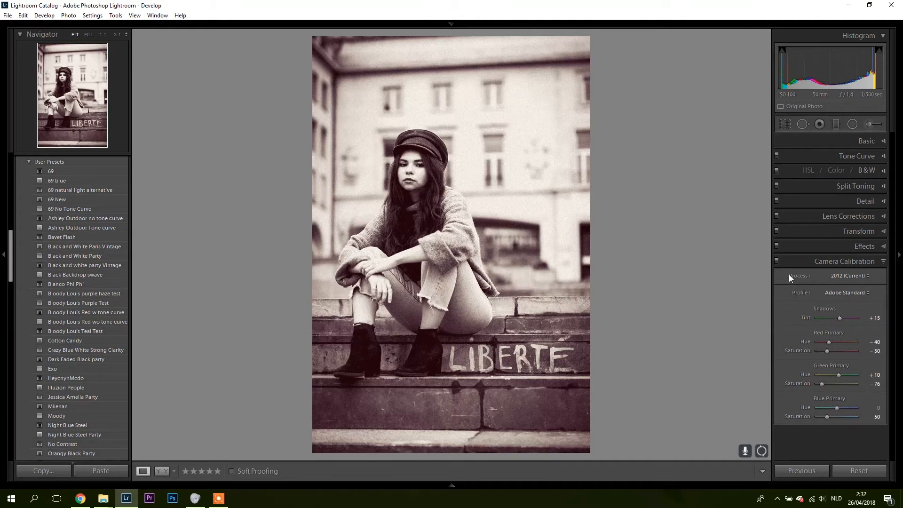
click(779, 261)
click(778, 261)
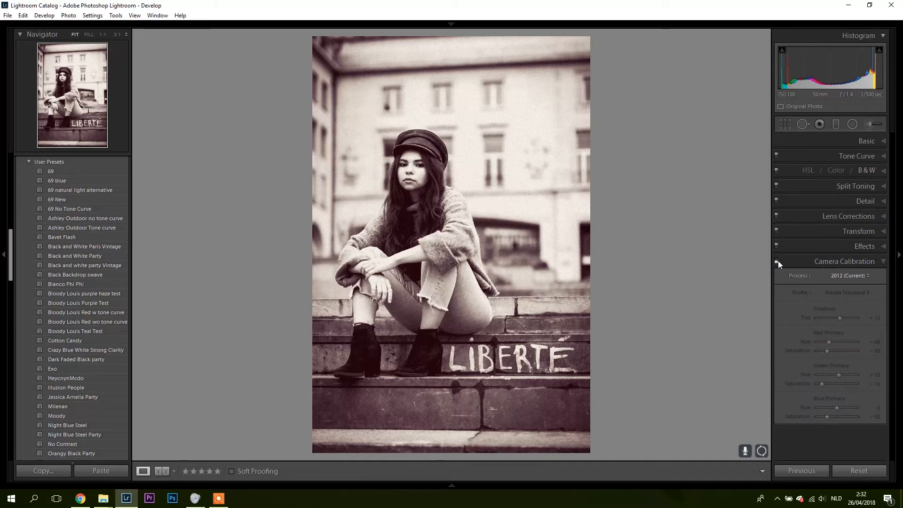
click(778, 261)
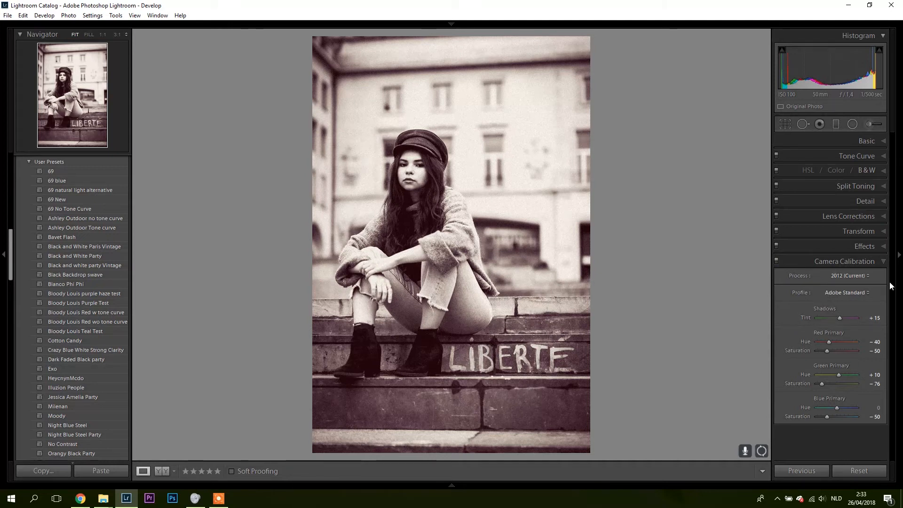
Return to the Tone Curve settings and compare the photo with them disabled and re-enabled.
click(880, 156)
click(776, 156)
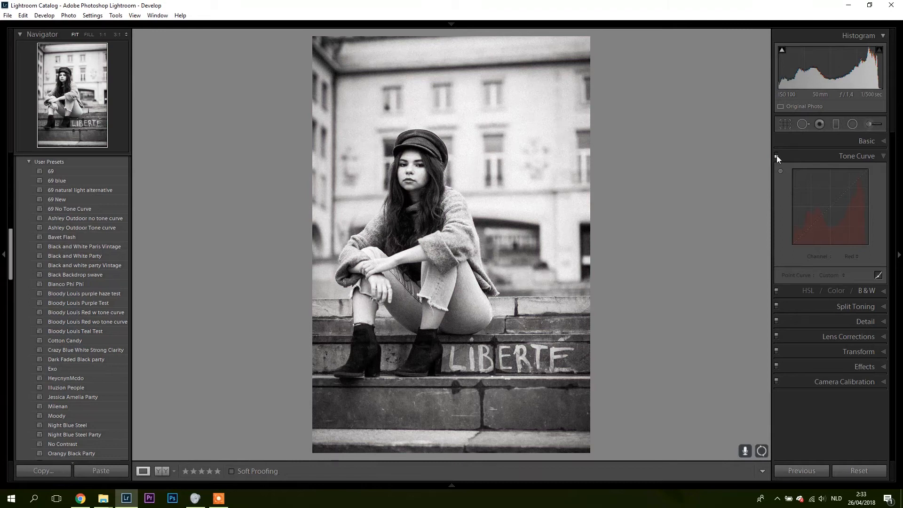
click(777, 156)
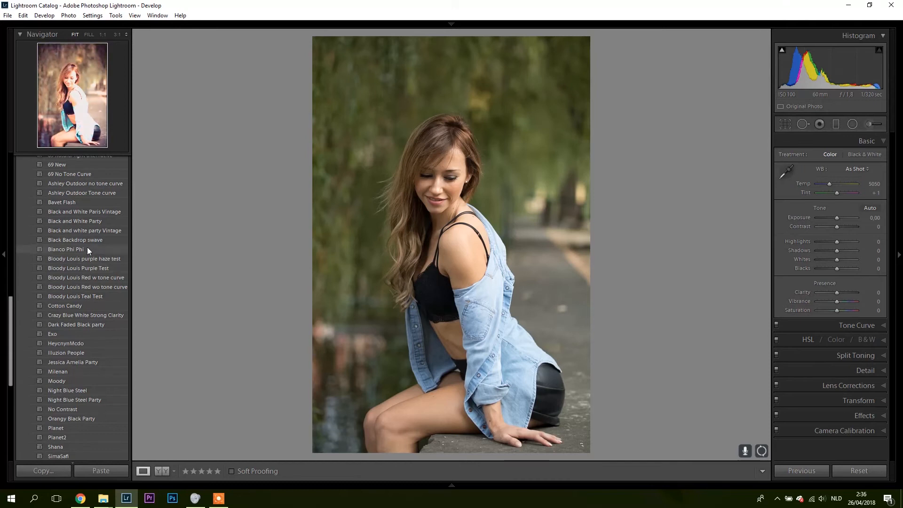
Apply the Black and White Paris Vintage preset to the photo of the woman in the denim shirt and set Shadows to +52.
click(94, 213)
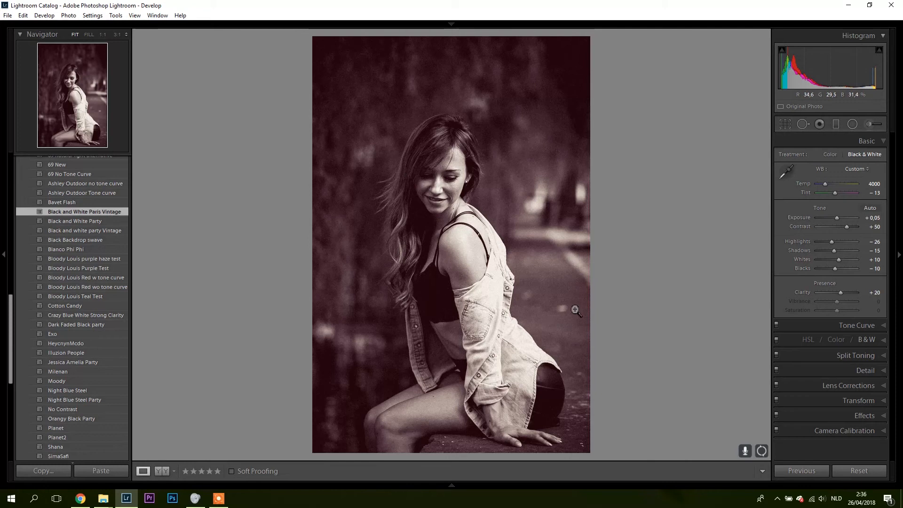
drag(835, 251, 848, 249)
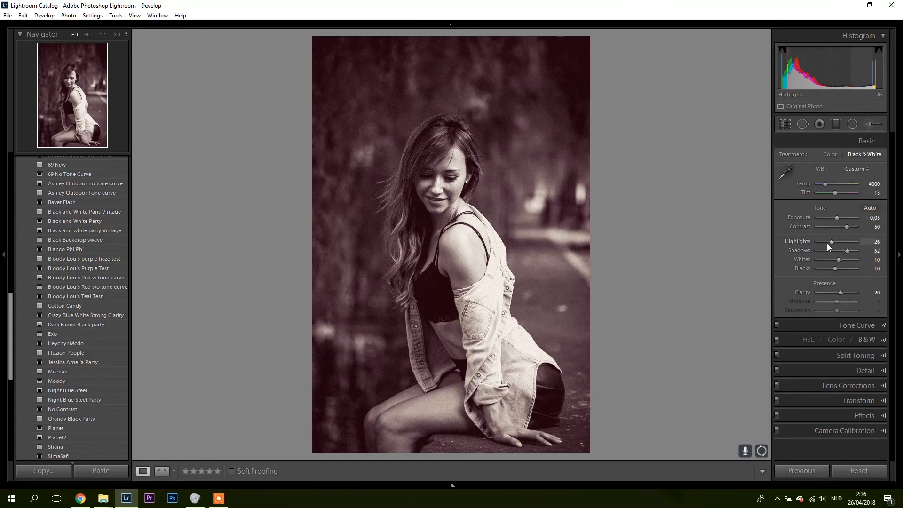
Lower the Highlights of the denim shirt photo to -61.
key(Down)
key(Down)
key(Down)
key(Down)
key(Down)
key(Down)
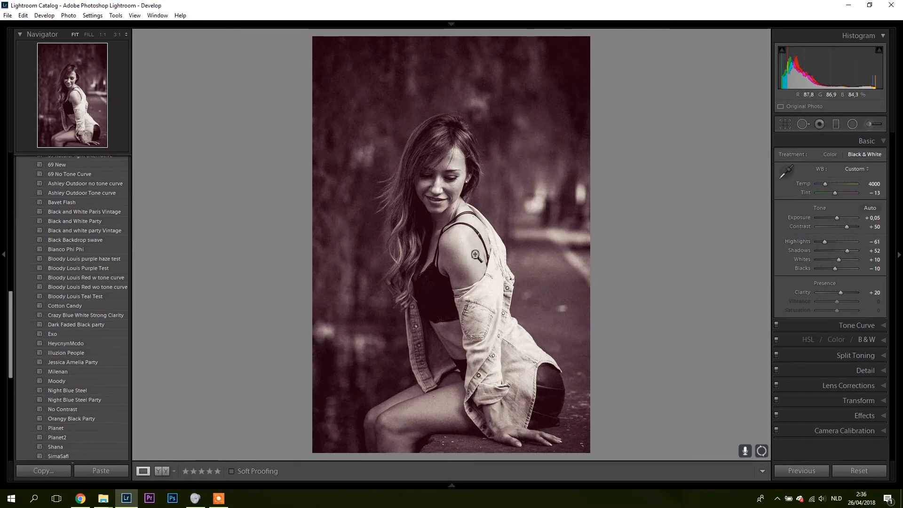
Brighten the denim shirt photo by setting Exposure to +0.60.
drag(835, 219, 837, 219)
key(Up)
key(Up)
key(Up)
key(Up)
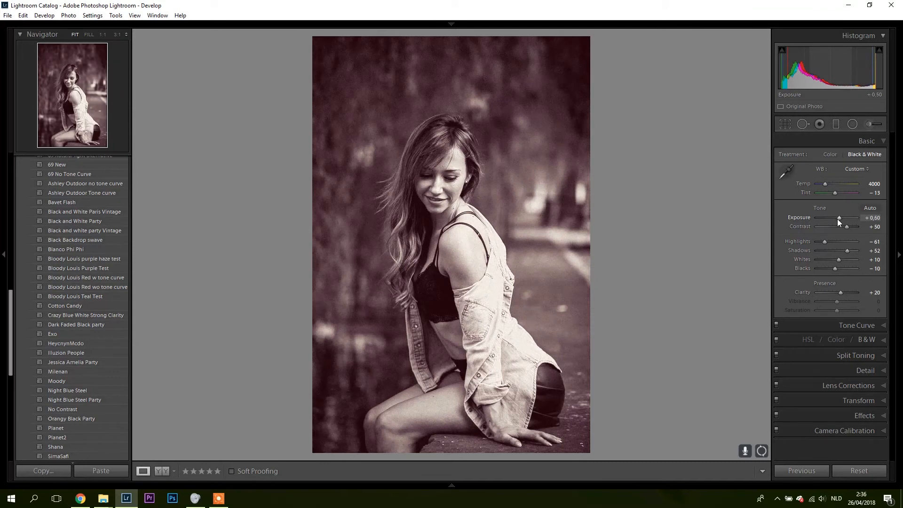
Fine-tune the Highlights of the brightened photo to -66.
key(Down)
key(Down)
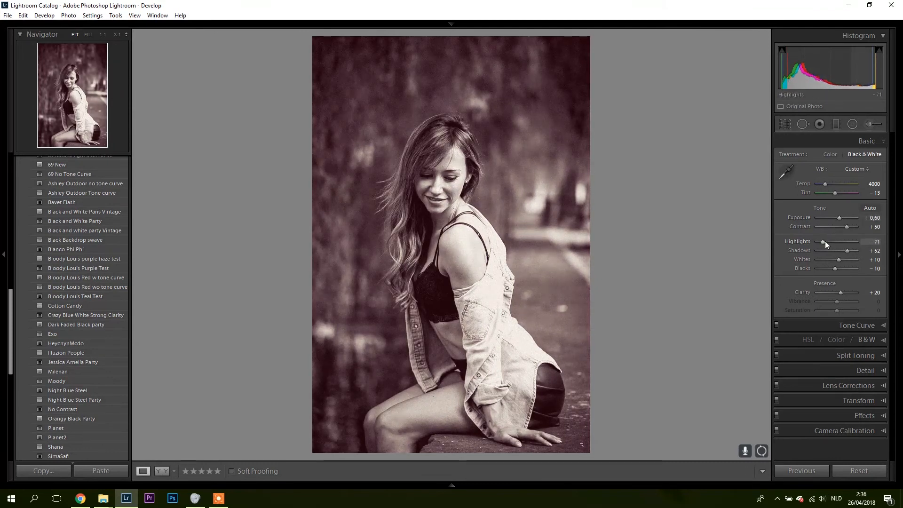
key(Up)
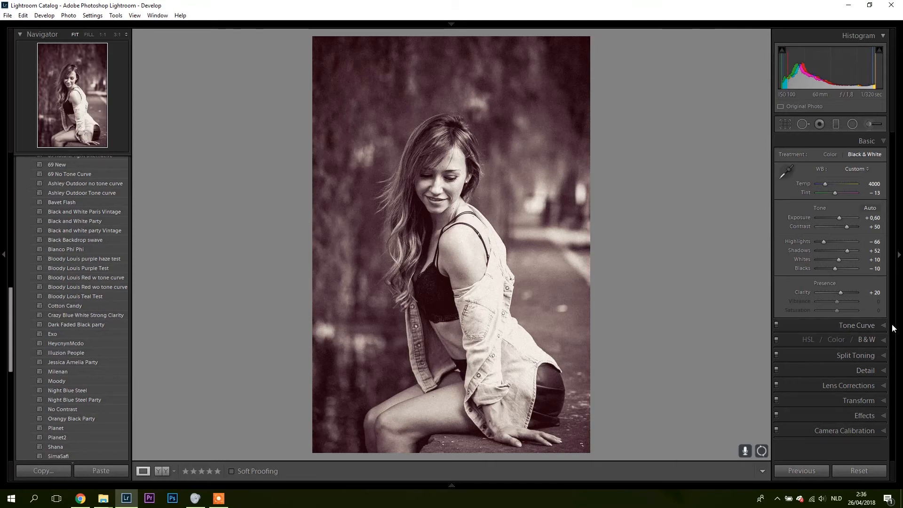
Reduce the Grain amount of the denim shirt photo to roughly half strength.
click(881, 416)
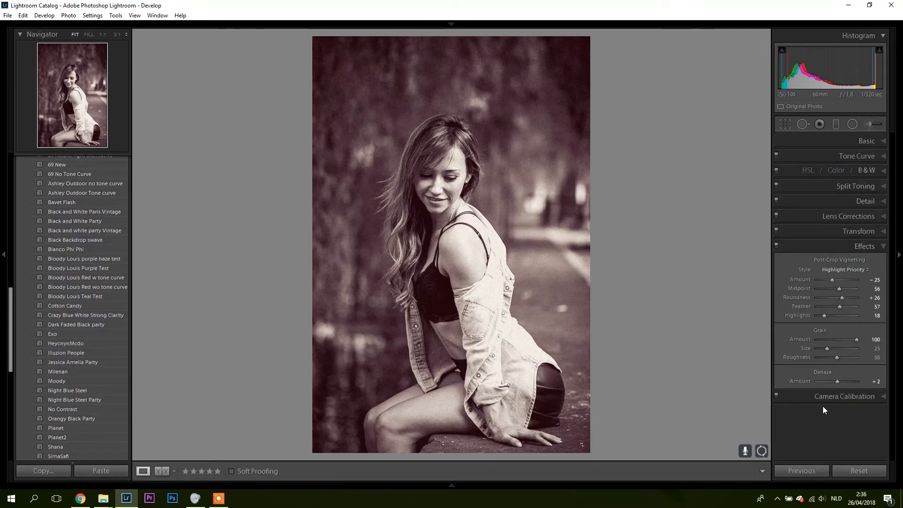
click(835, 339)
Switch to the photo of the woman in the white T-shirt by the water and apply the Black and White Paris Vintage preset.
mouse_move(448, 25)
click(663, 41)
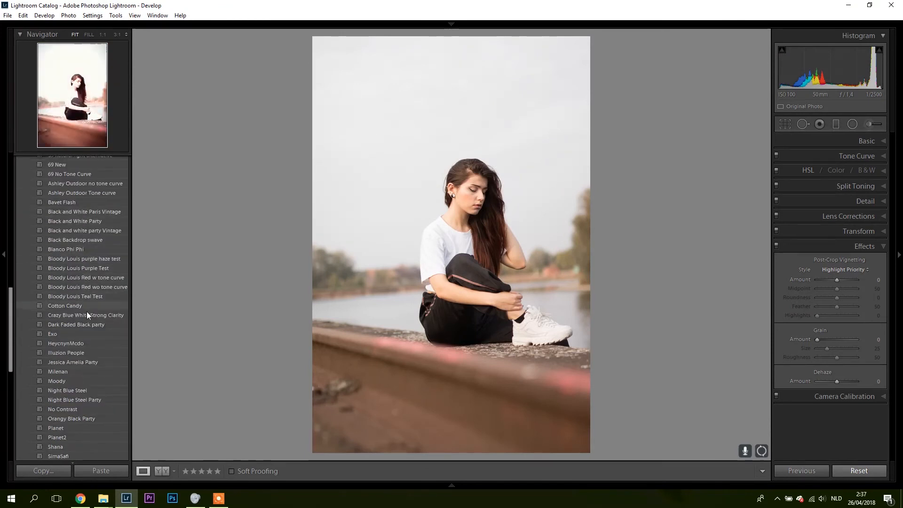
click(91, 213)
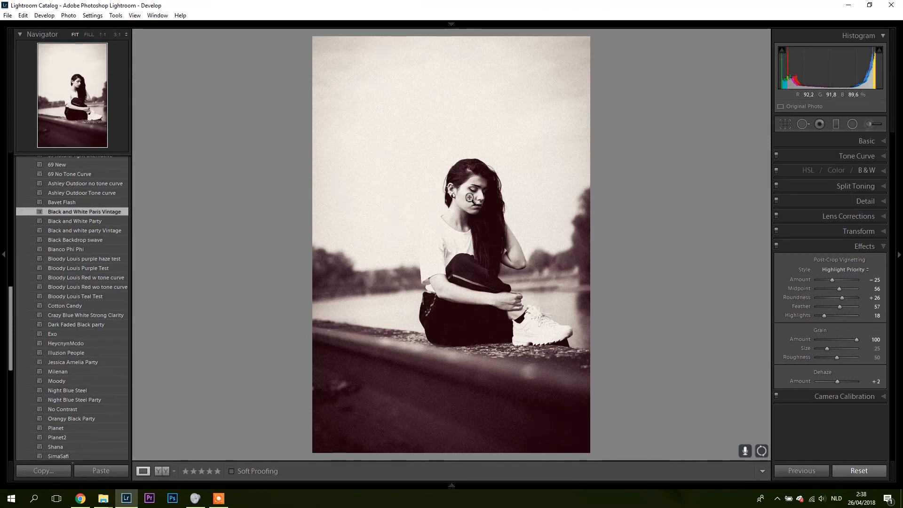
Show the Basic settings of the white T-shirt photo, compare it side by side before and after, and return to the single view.
click(883, 142)
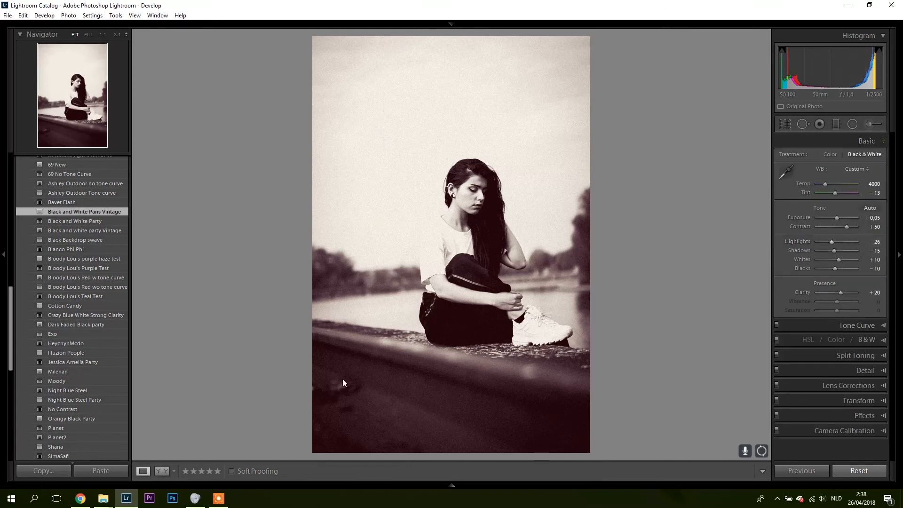
click(159, 470)
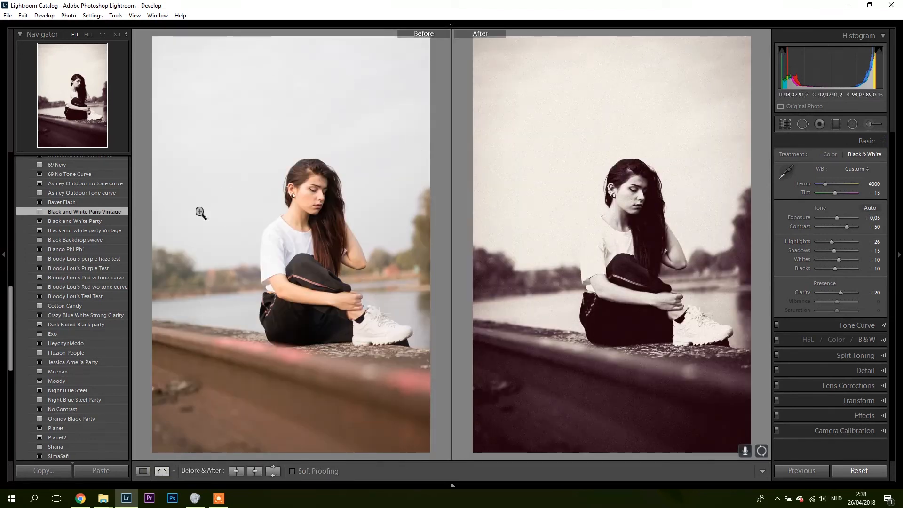
click(140, 474)
Set the Highlights of the white T-shirt photo to -100 and its Shadows to +48.
drag(831, 241, 808, 247)
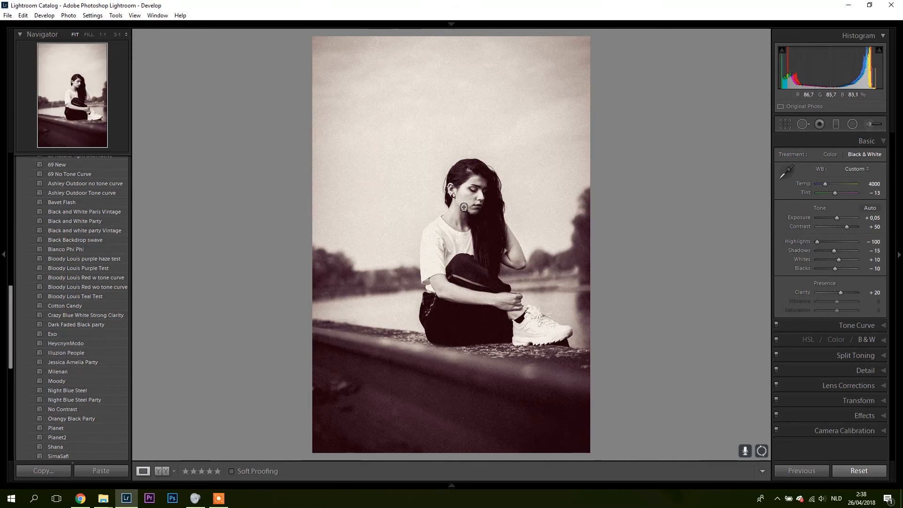
drag(834, 251, 845, 250)
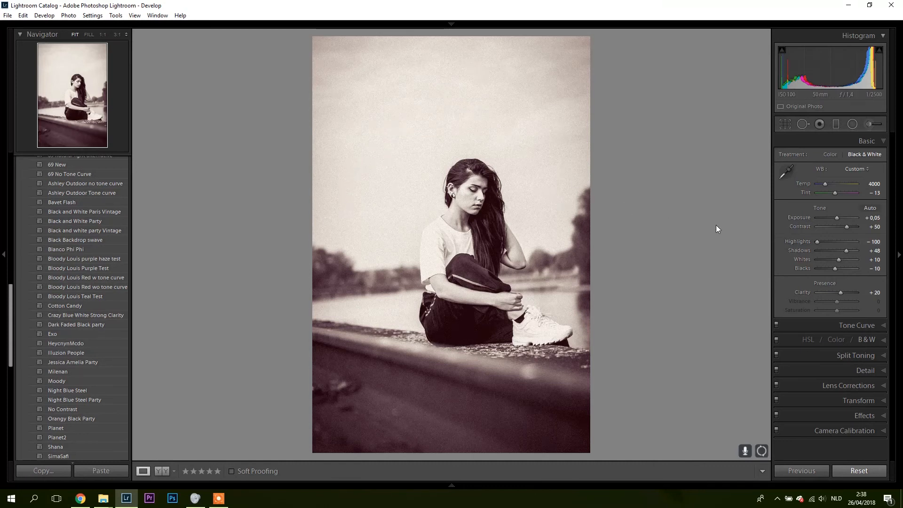
Reduce the Grain amount of the white T-shirt photo to 48.
click(883, 417)
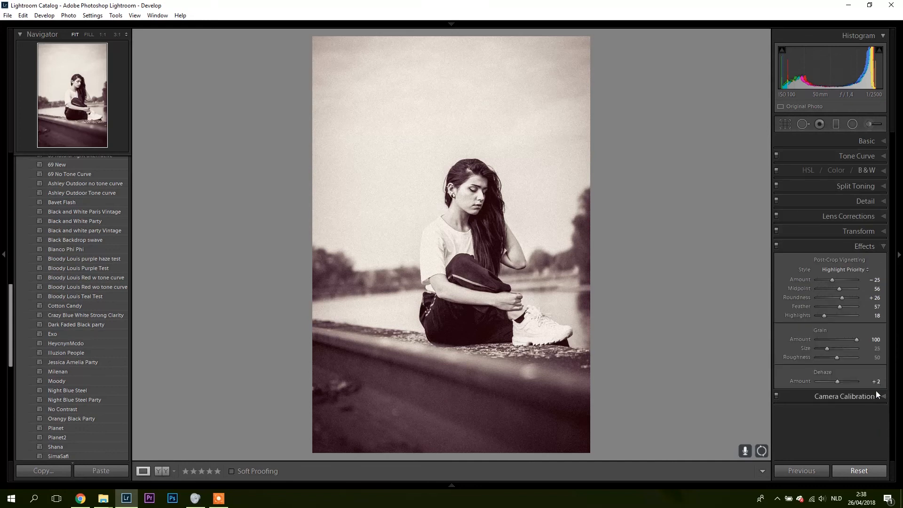
click(836, 341)
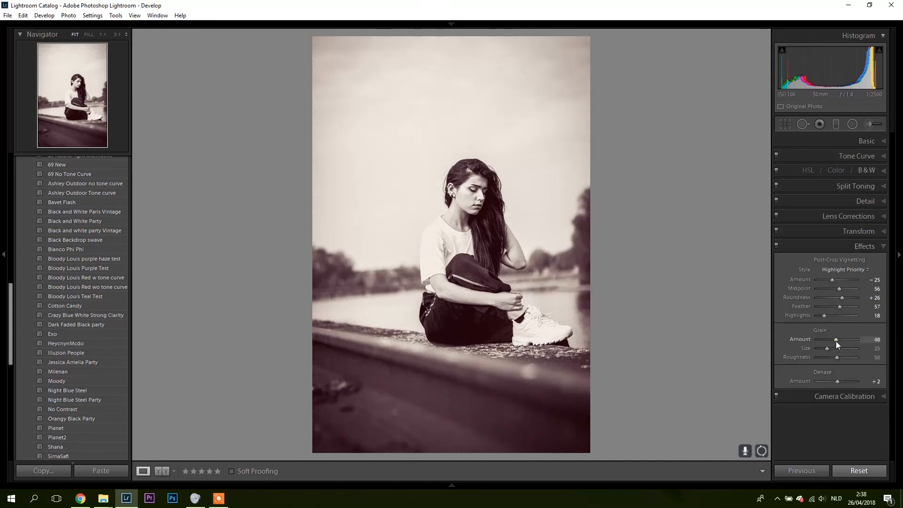